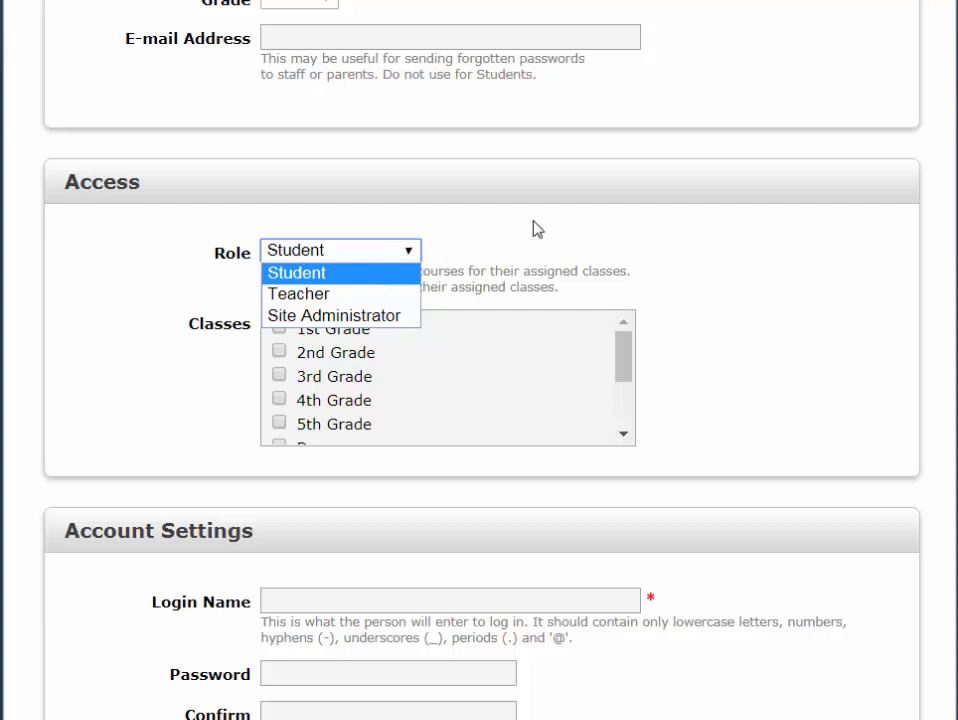
Close the Role list, then reopen it and choose Site Administrator for the new account.
{"action": "left_click", "coordinate": [764, 227]}
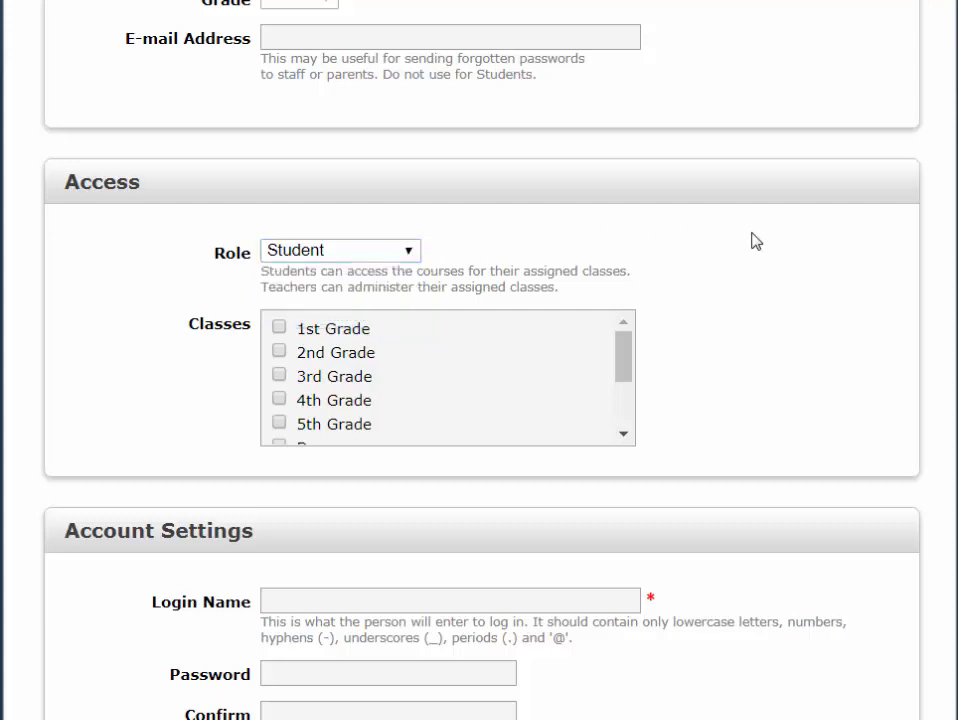
{"action": "left_click", "coordinate": [414, 257]}
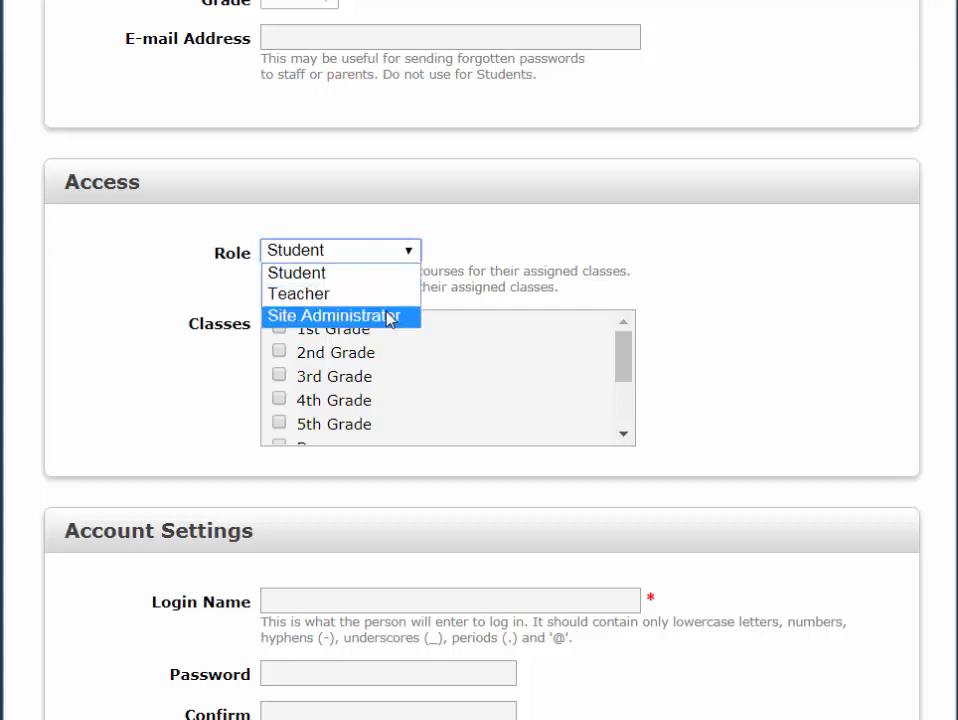
{"action": "left_click", "coordinate": [398, 313]}
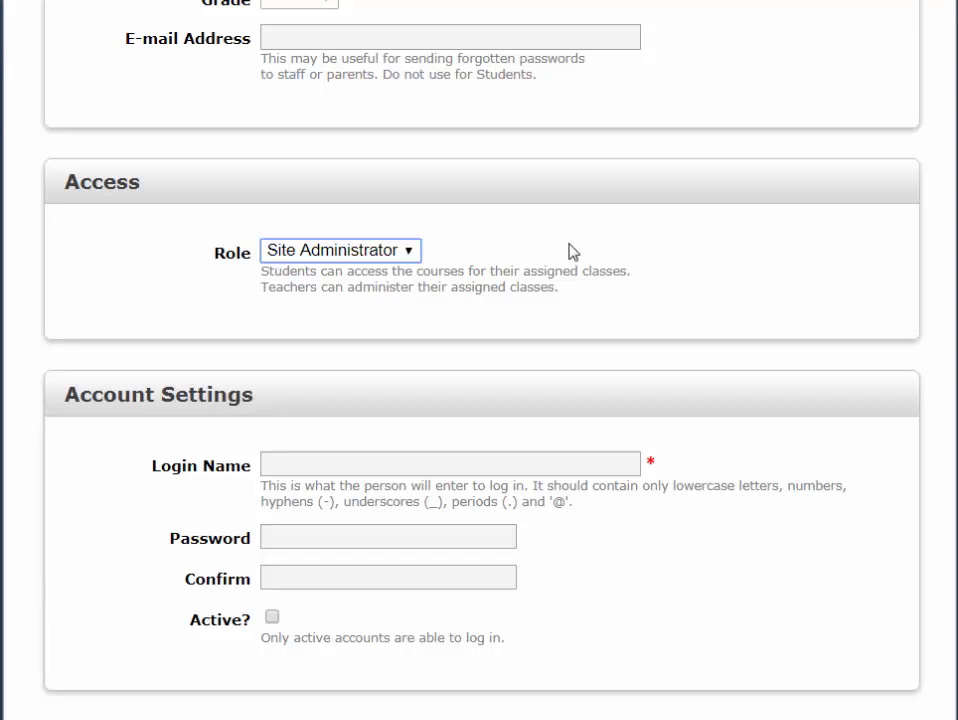
Change the new account's role to Teacher, keeping Manage Students and Manage Classes ticked.
{"action": "left_click", "coordinate": [390, 251]}
{"action": "left_click", "coordinate": [378, 293]}
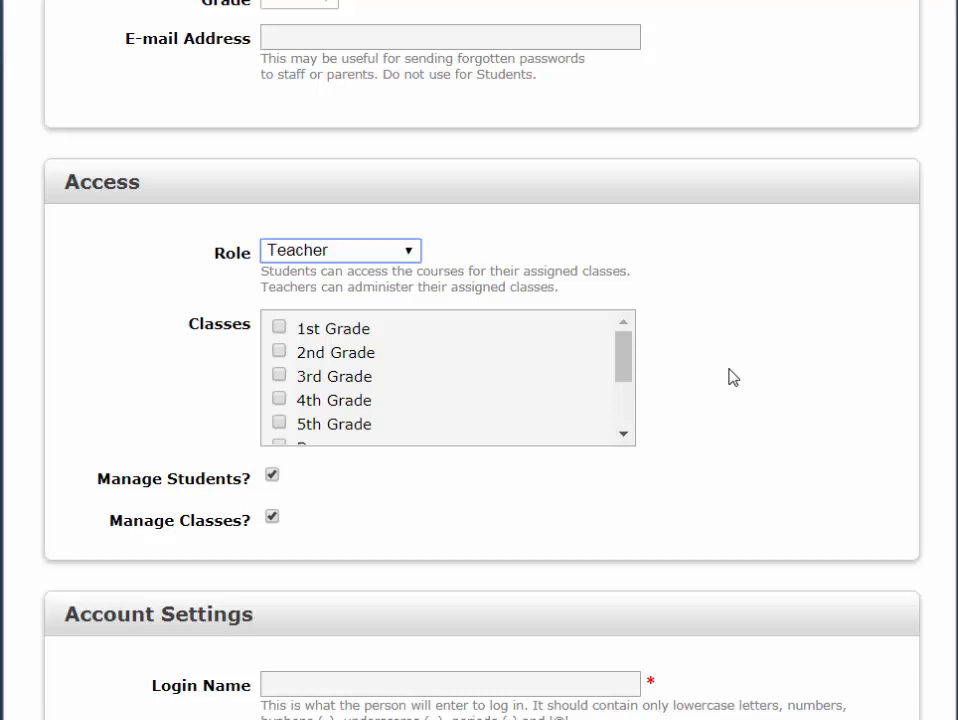
Tick the 1st, 2nd, 3rd, 4th and 5th Grade classes for the teacher and review the form.
{"action": "left_click", "coordinate": [280, 328]}
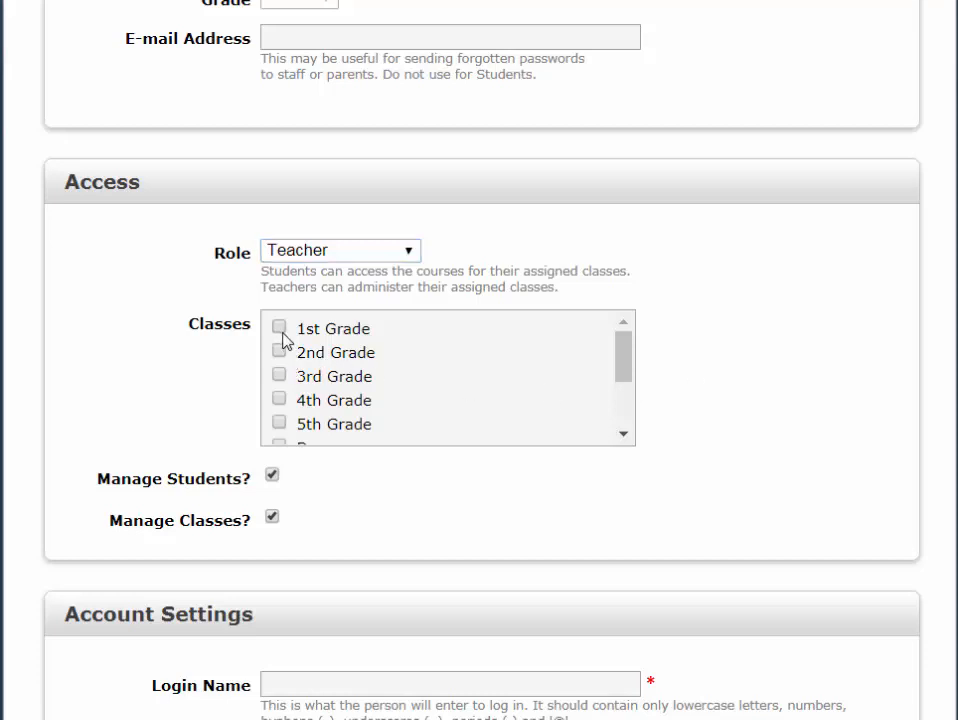
{"action": "left_click", "coordinate": [281, 353]}
{"action": "left_click", "coordinate": [283, 377]}
{"action": "left_click", "coordinate": [283, 399]}
{"action": "left_click", "coordinate": [310, 424]}
{"action": "scroll", "coordinate": [480, 360], "scroll_direction": "down", "scroll_amount": 4}
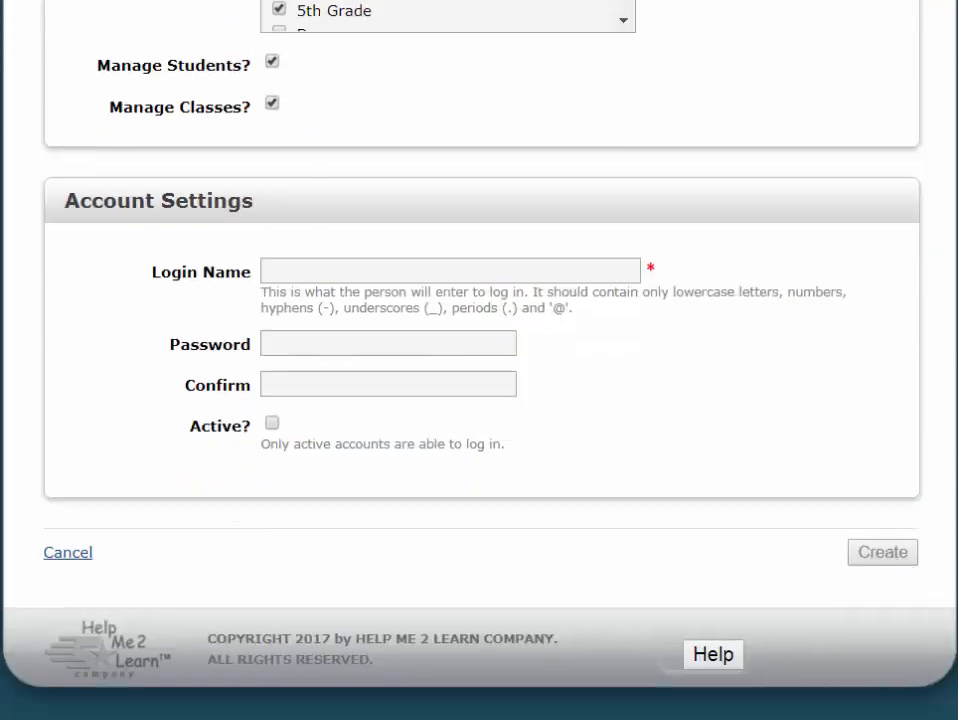
{"action": "scroll", "coordinate": [480, 360], "scroll_direction": "up", "scroll_amount": 5}
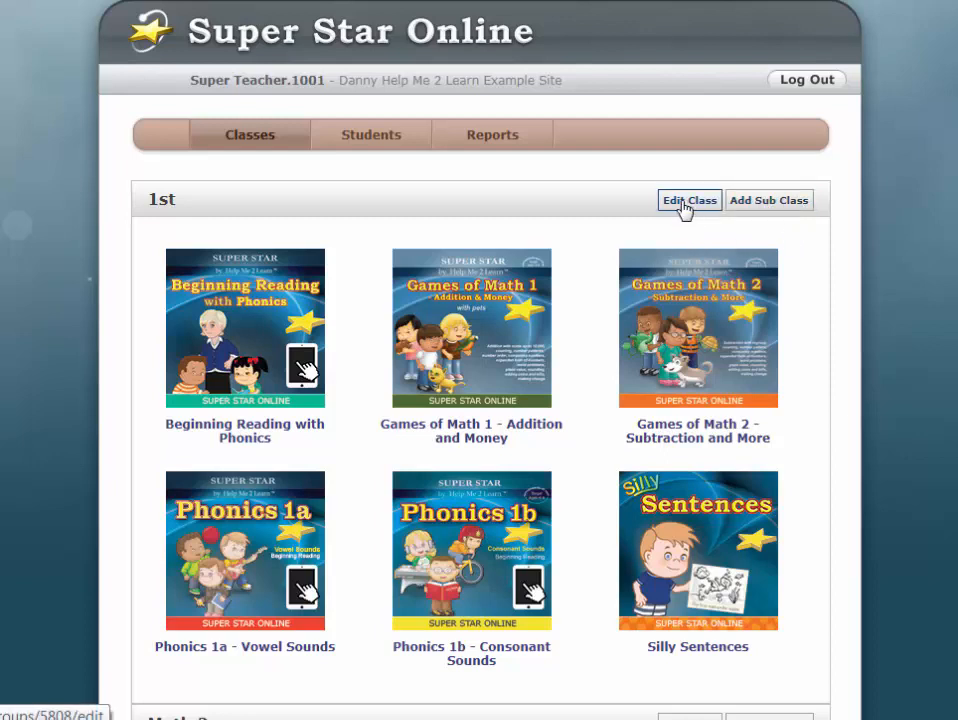
Edit the 1st class: untick Games of Math 1 and 2, and tick the Sub Class option.
{"action": "left_click", "coordinate": [687, 207]}
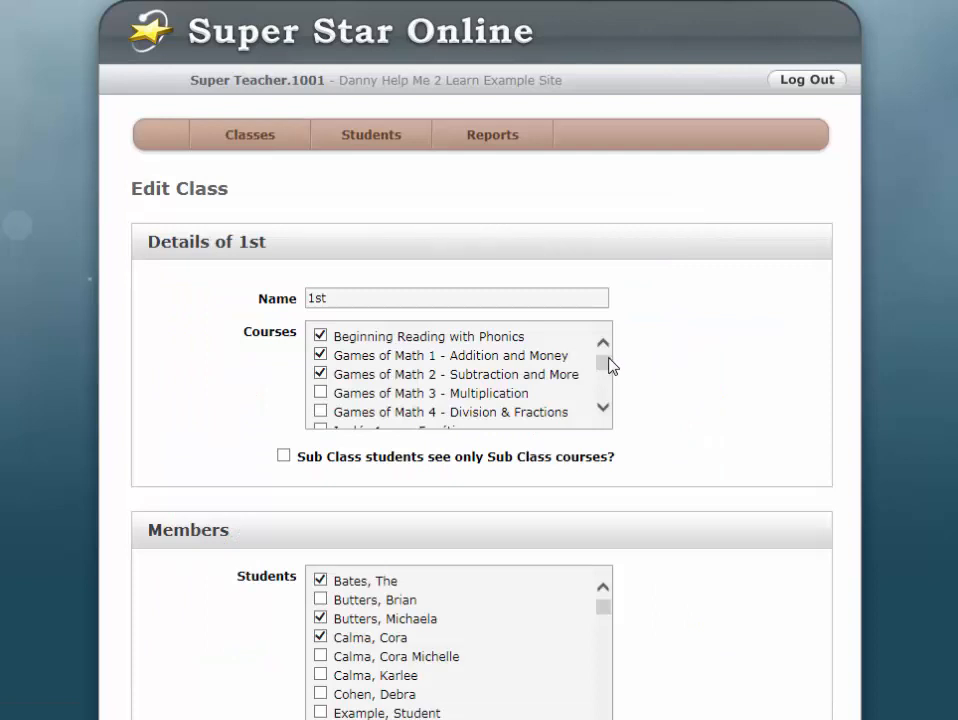
{"action": "left_click", "coordinate": [320, 375]}
{"action": "left_click", "coordinate": [320, 355]}
{"action": "scroll", "coordinate": [774, 385], "scroll_direction": "down", "scroll_amount": 1}
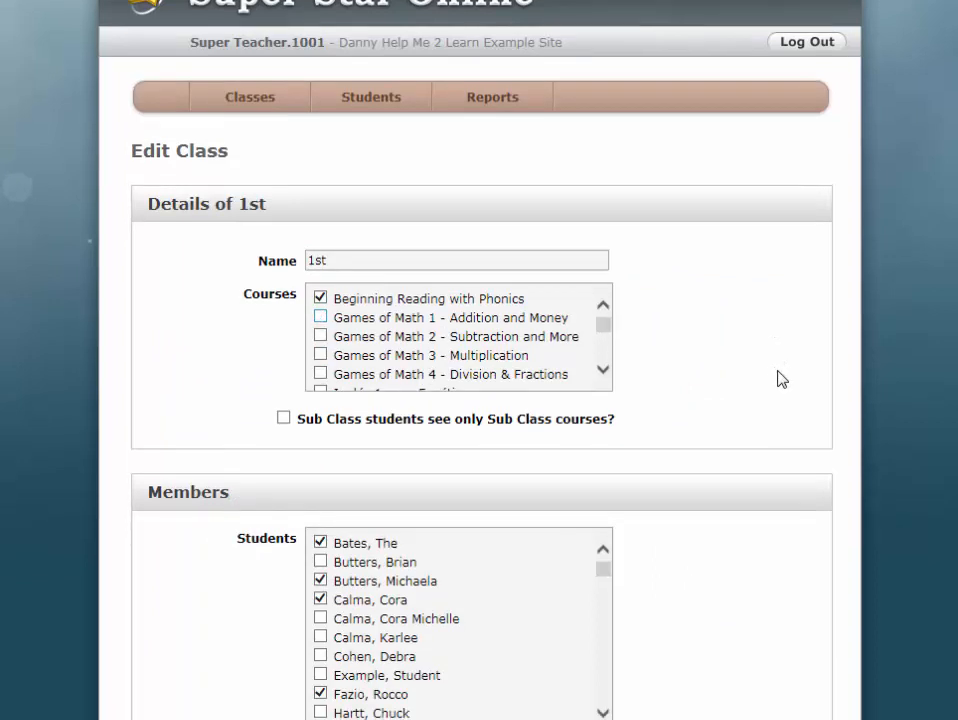
{"action": "scroll", "coordinate": [782, 378], "scroll_direction": "down", "scroll_amount": 2}
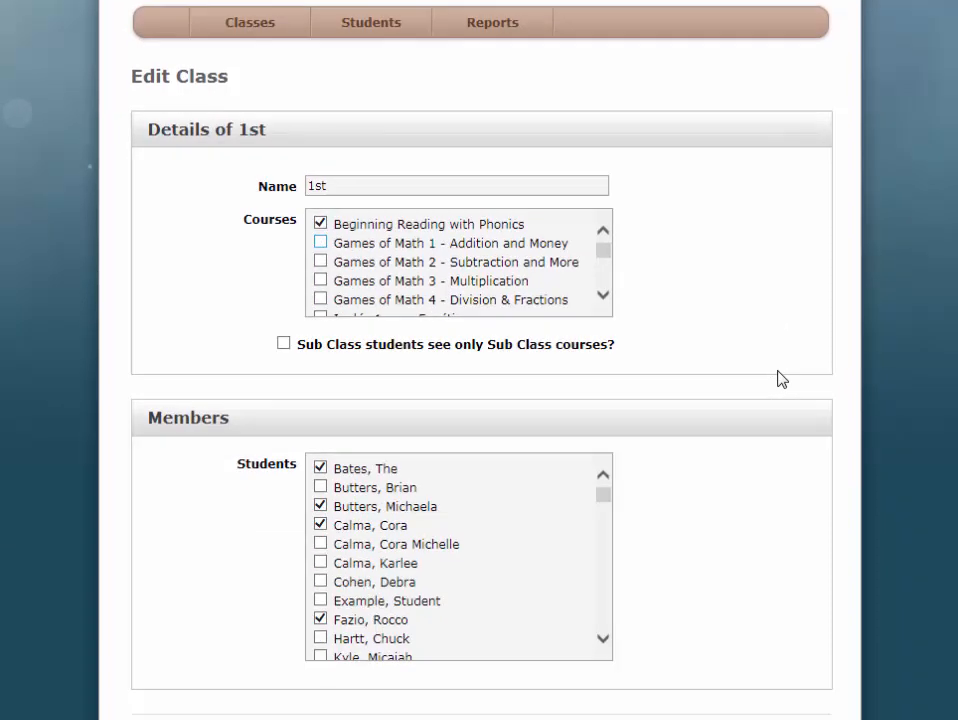
{"action": "left_click", "coordinate": [283, 344]}
Add students Star.027 and Star.028 to the 1st class and save with Update.
{"action": "scroll", "coordinate": [632, 360], "scroll_direction": "down", "scroll_amount": 3}
{"action": "scroll", "coordinate": [632, 360], "scroll_direction": "down", "scroll_amount": 1}
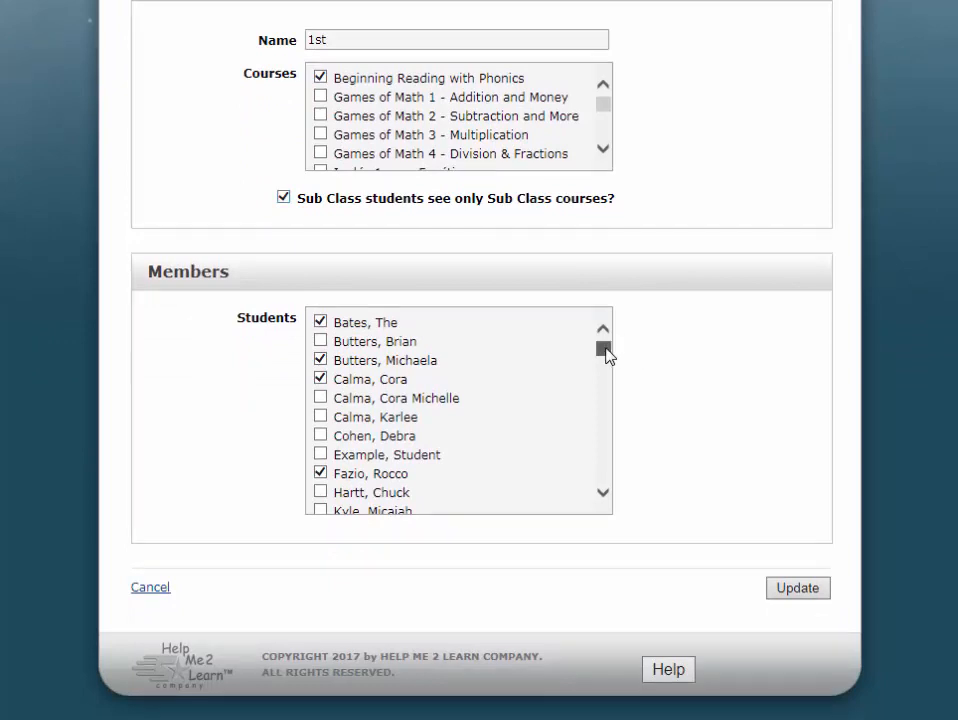
{"action": "left_click_drag", "start_coordinate": [607, 355], "coordinate": [603, 366]}
{"action": "scroll", "coordinate": [500, 430], "scroll_direction": "down", "scroll_amount": 2}
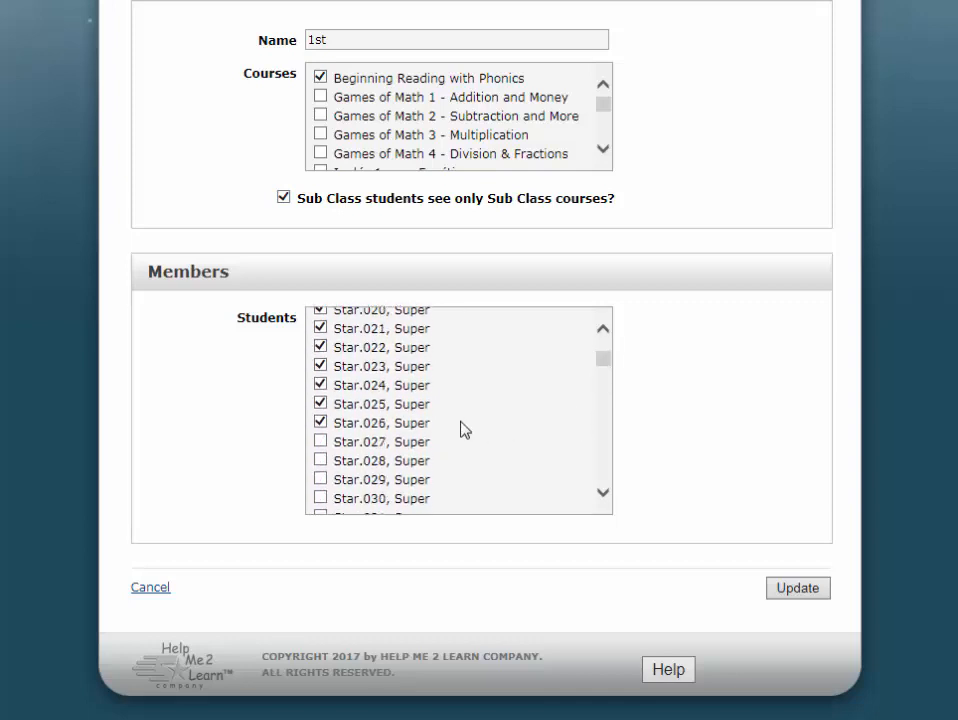
{"action": "left_click", "coordinate": [320, 441]}
{"action": "left_click", "coordinate": [320, 460]}
{"action": "left_click", "coordinate": [797, 592]}
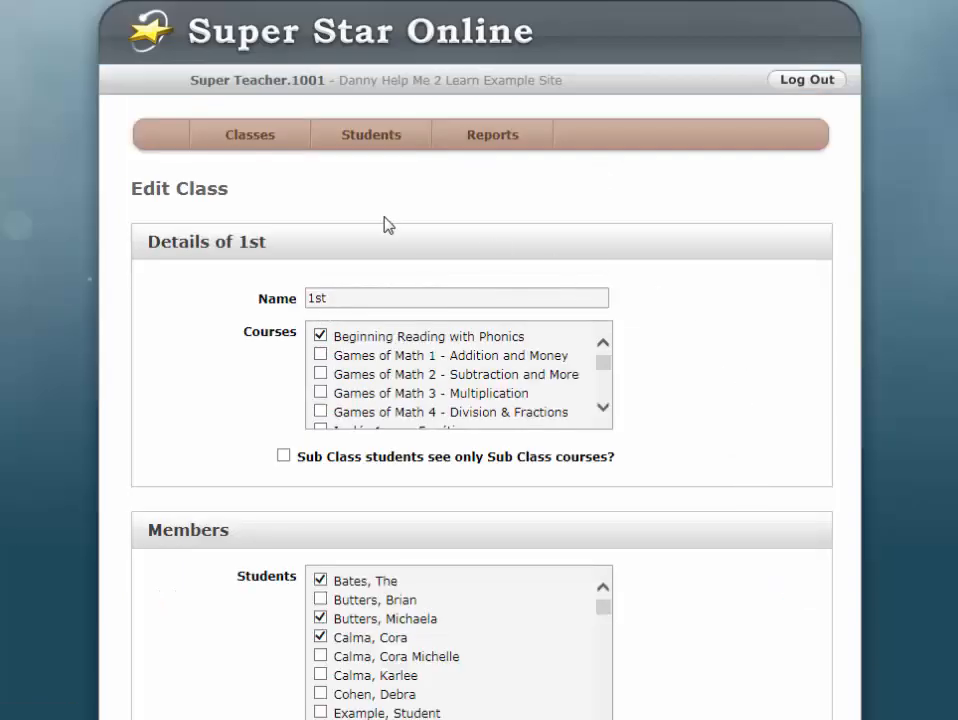
{"action": "left_click", "coordinate": [368, 140]}
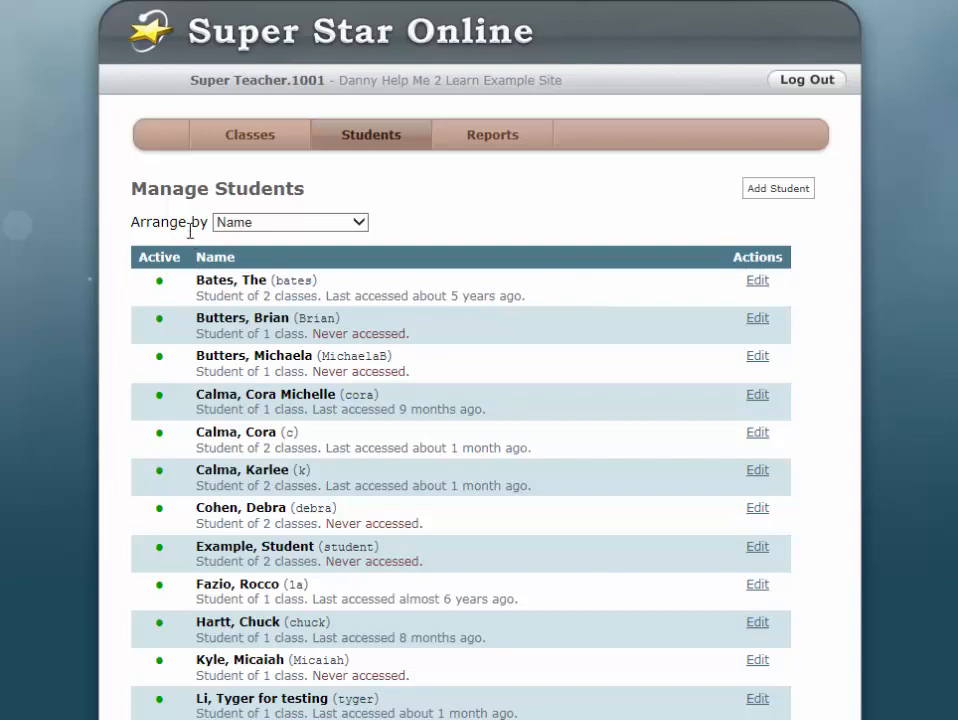
{"action": "scroll", "coordinate": [395, 427], "scroll_direction": "down", "scroll_amount": 2}
{"action": "scroll", "coordinate": [398, 427], "scroll_direction": "down", "scroll_amount": 2}
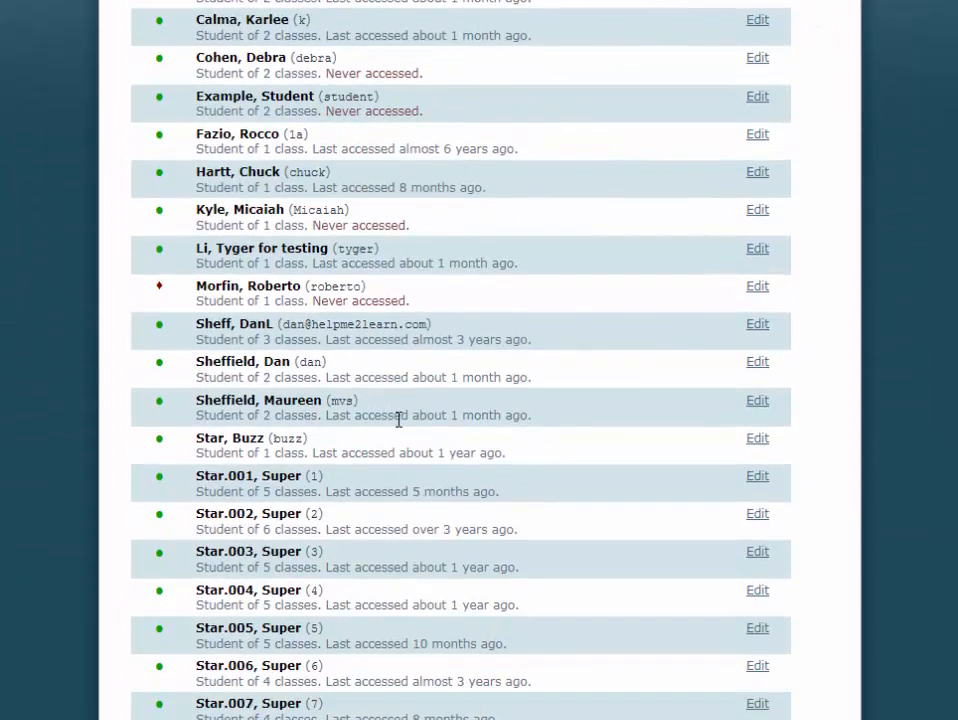
{"action": "scroll", "coordinate": [398, 419], "scroll_direction": "up", "scroll_amount": 4}
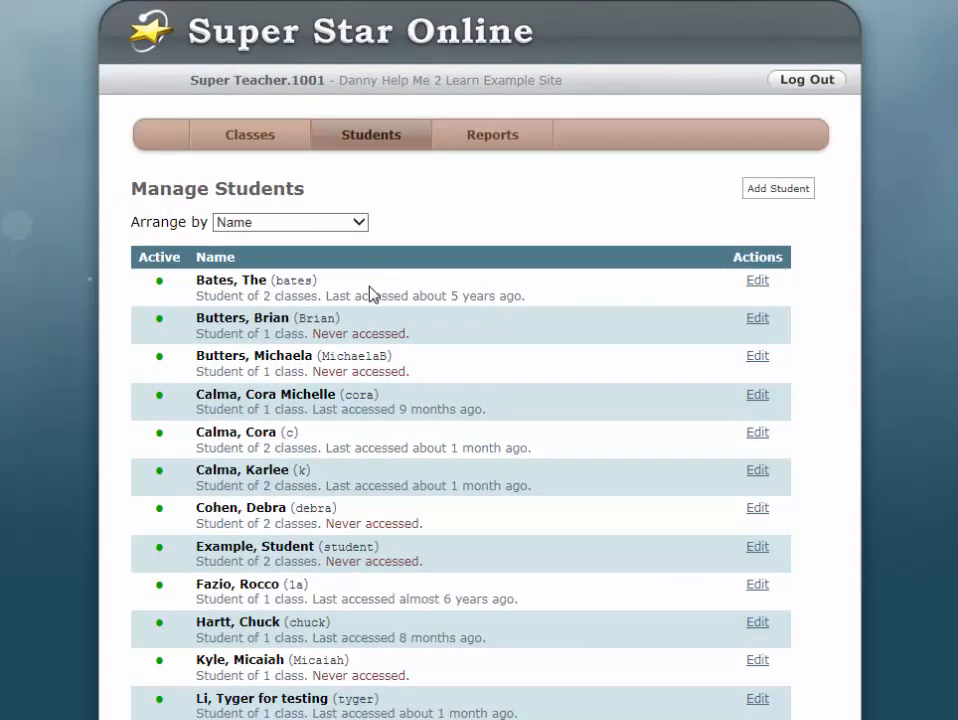
{"action": "left_click", "coordinate": [359, 222]}
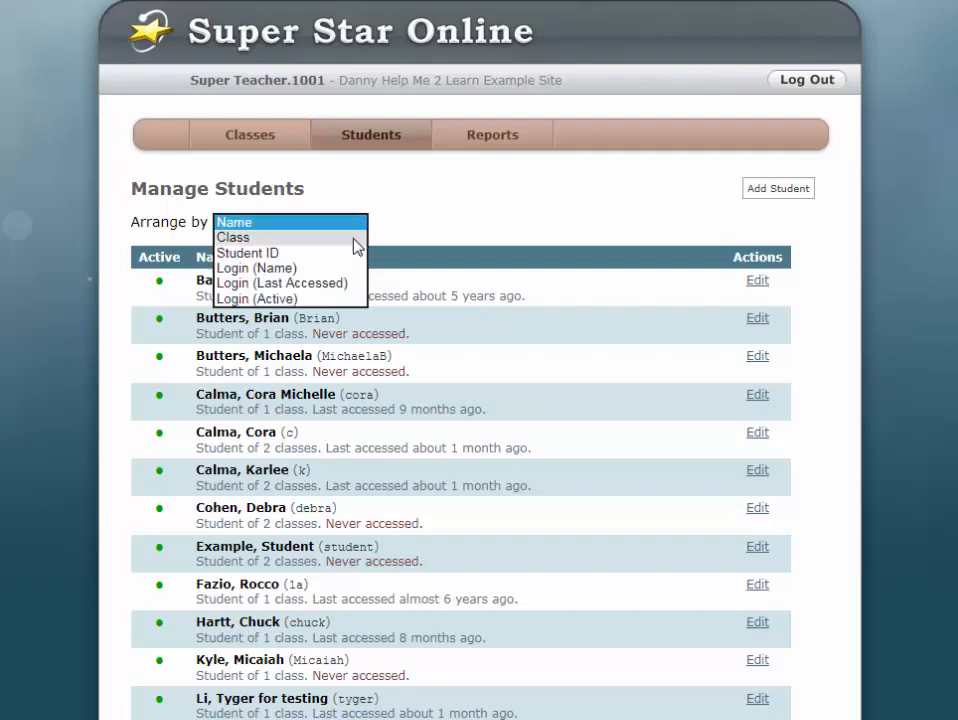
{"action": "left_click", "coordinate": [354, 239]}
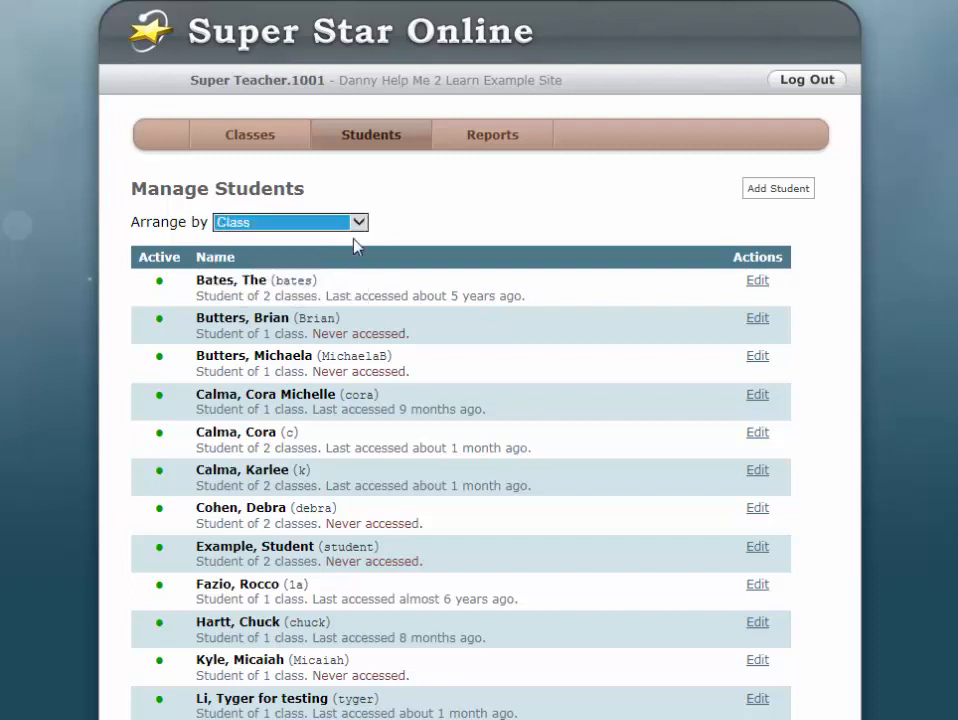
{"action": "scroll", "coordinate": [417, 325], "scroll_direction": "down", "scroll_amount": 1}
{"action": "scroll", "coordinate": [417, 318], "scroll_direction": "down", "scroll_amount": 4}
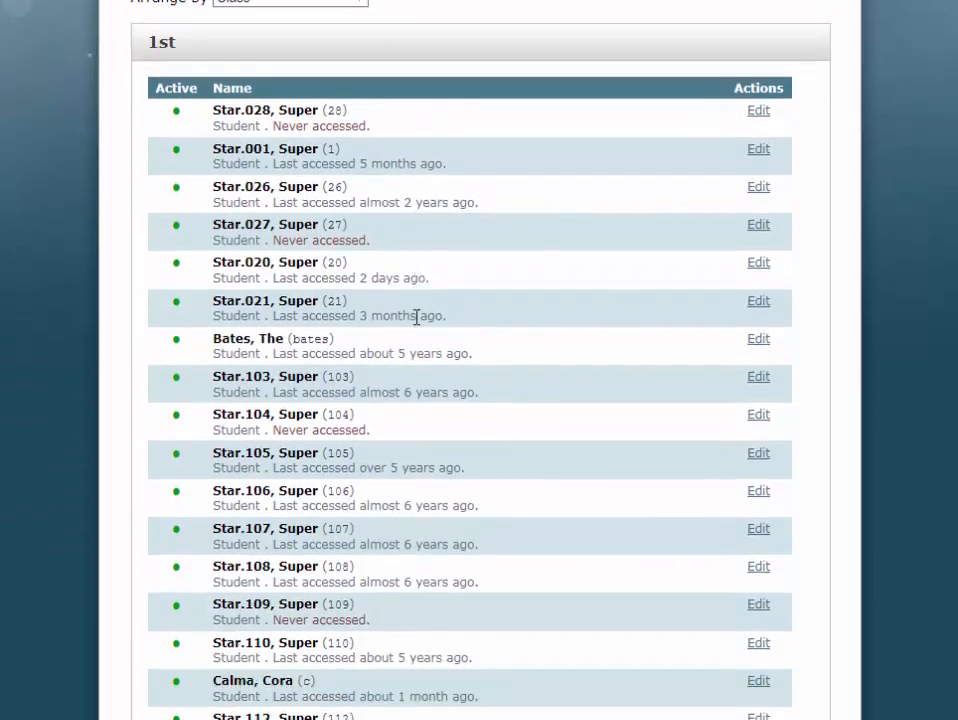
{"action": "scroll", "coordinate": [417, 318], "scroll_direction": "down", "scroll_amount": 4}
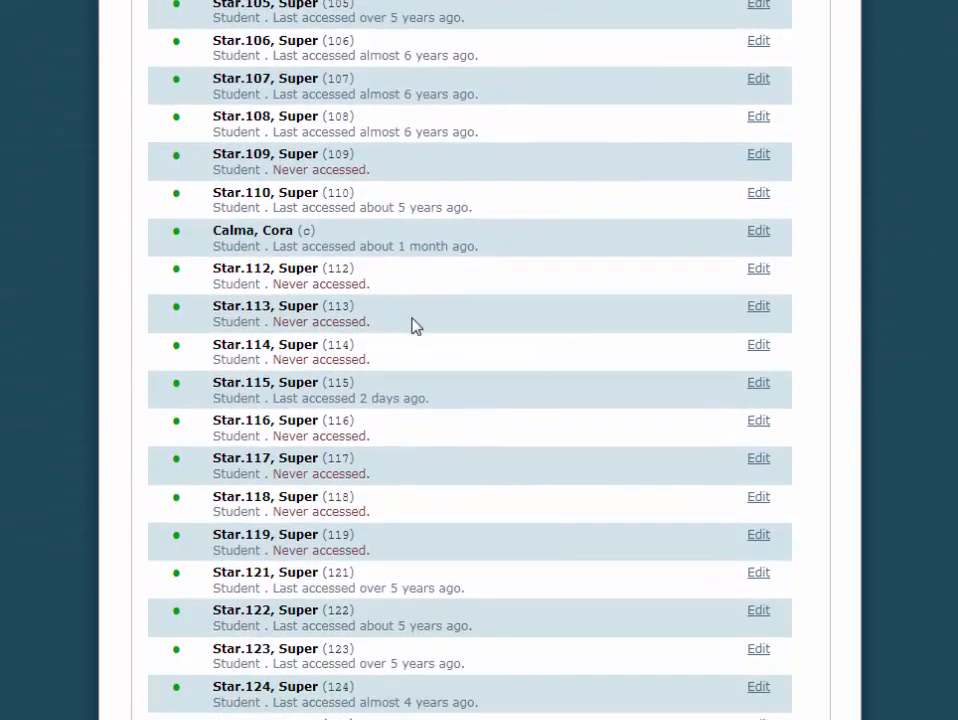
{"action": "scroll", "coordinate": [412, 318], "scroll_direction": "down", "scroll_amount": 3}
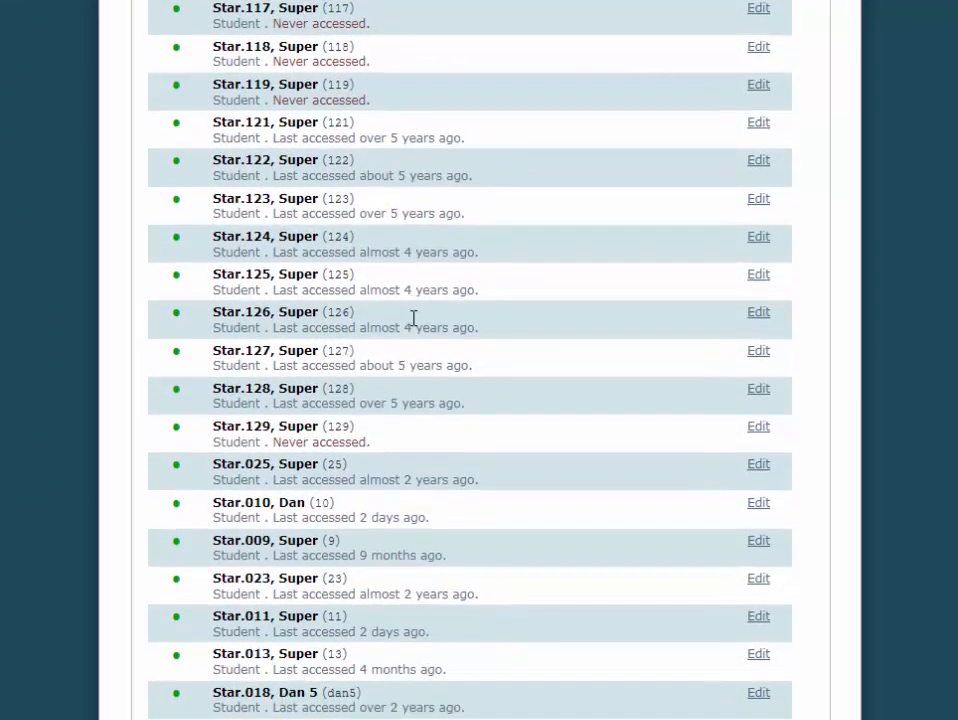
{"action": "scroll", "coordinate": [412, 318], "scroll_direction": "up", "scroll_amount": 3}
{"action": "scroll", "coordinate": [412, 322], "scroll_direction": "up", "scroll_amount": 7}
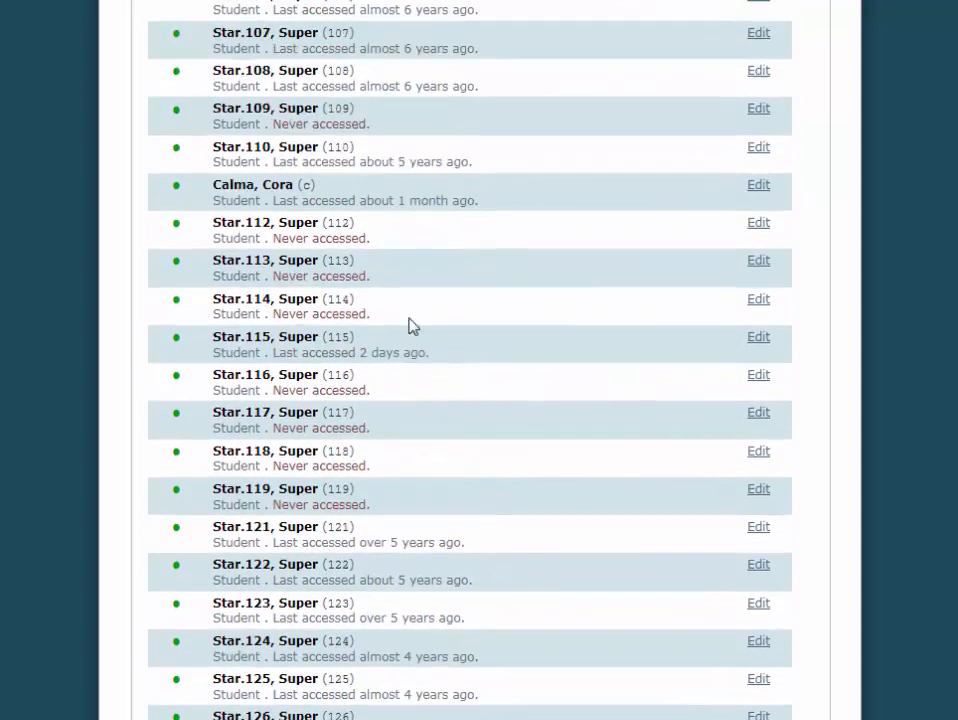
{"action": "scroll", "coordinate": [410, 318], "scroll_direction": "up", "scroll_amount": 1}
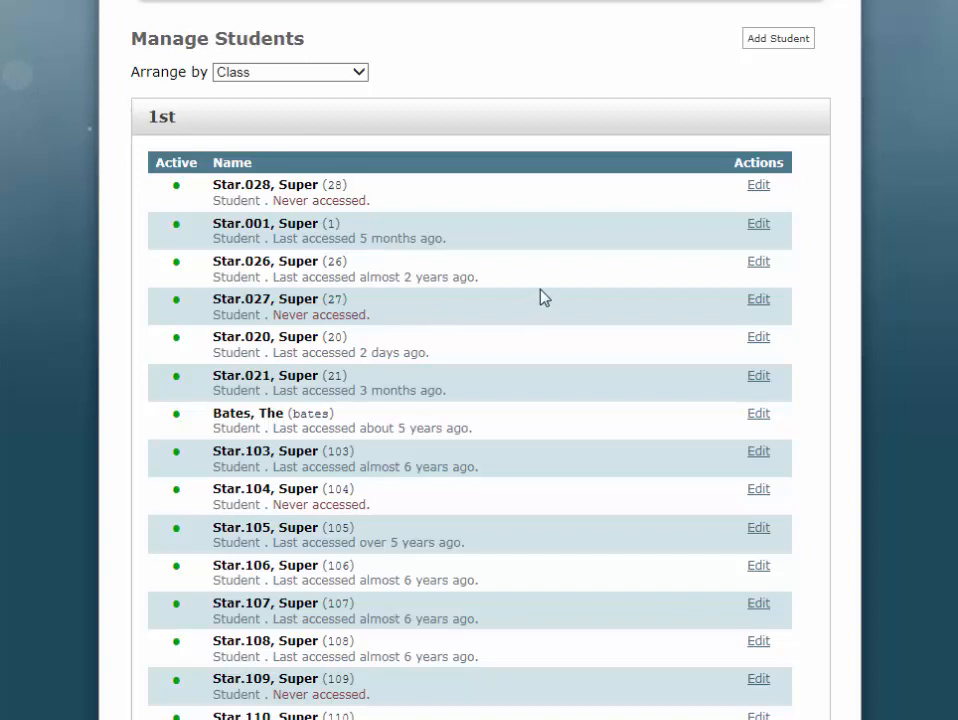
Edit Star.028, untick the 1st class and Active?, then save the update.
{"action": "left_click", "coordinate": [759, 190]}
{"action": "scroll", "coordinate": [712, 297], "scroll_direction": "down", "scroll_amount": 2}
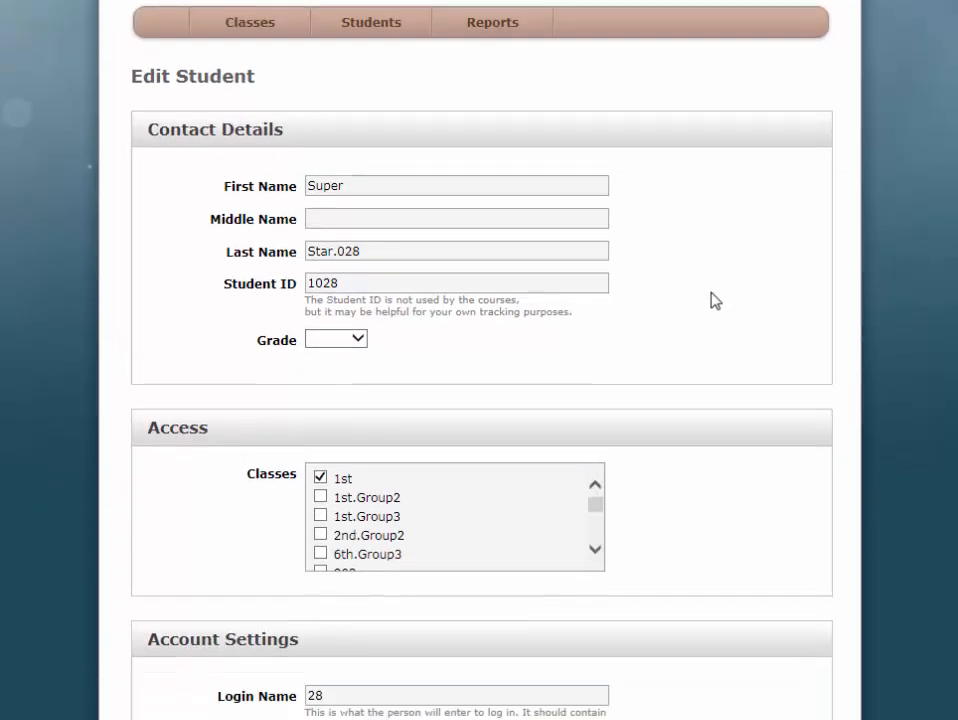
{"action": "scroll", "coordinate": [712, 297], "scroll_direction": "down", "scroll_amount": 2}
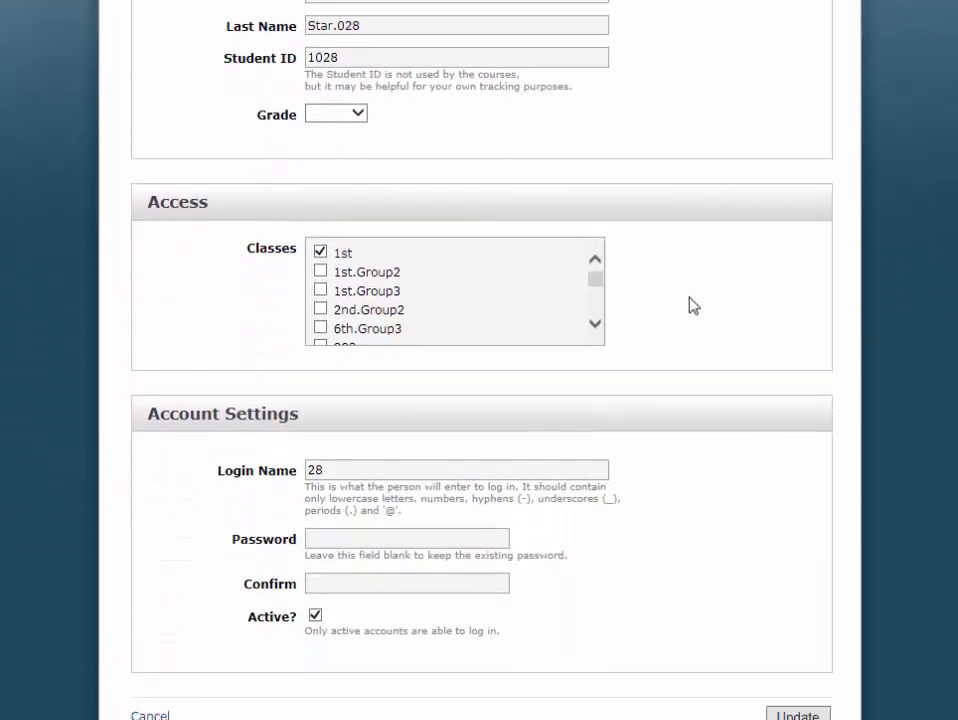
{"action": "left_click", "coordinate": [319, 254]}
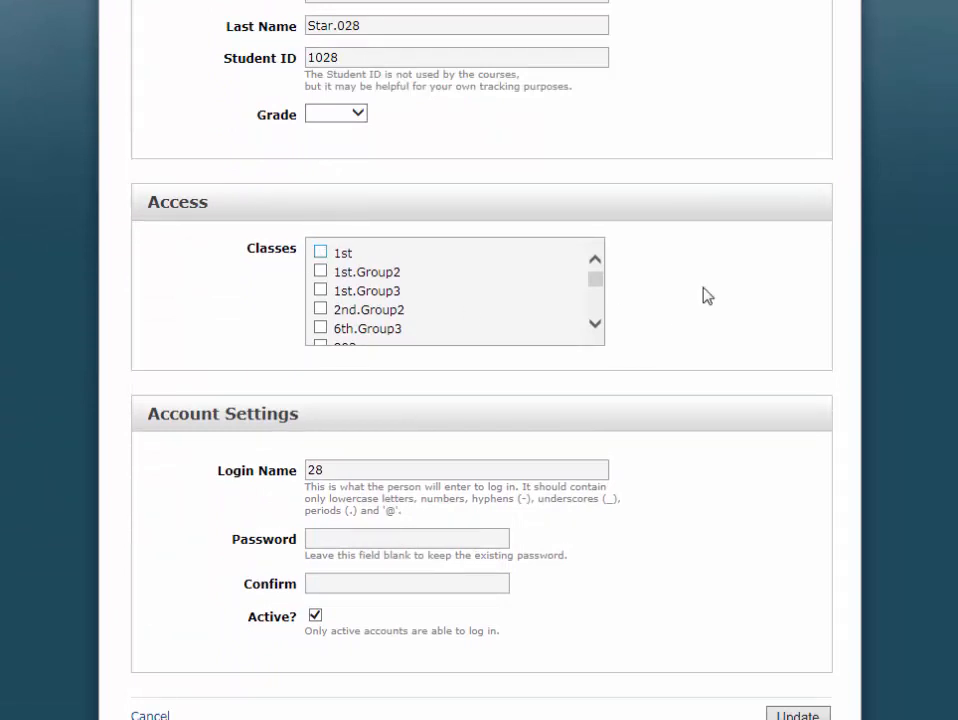
{"action": "scroll", "coordinate": [707, 295], "scroll_direction": "down", "scroll_amount": 2}
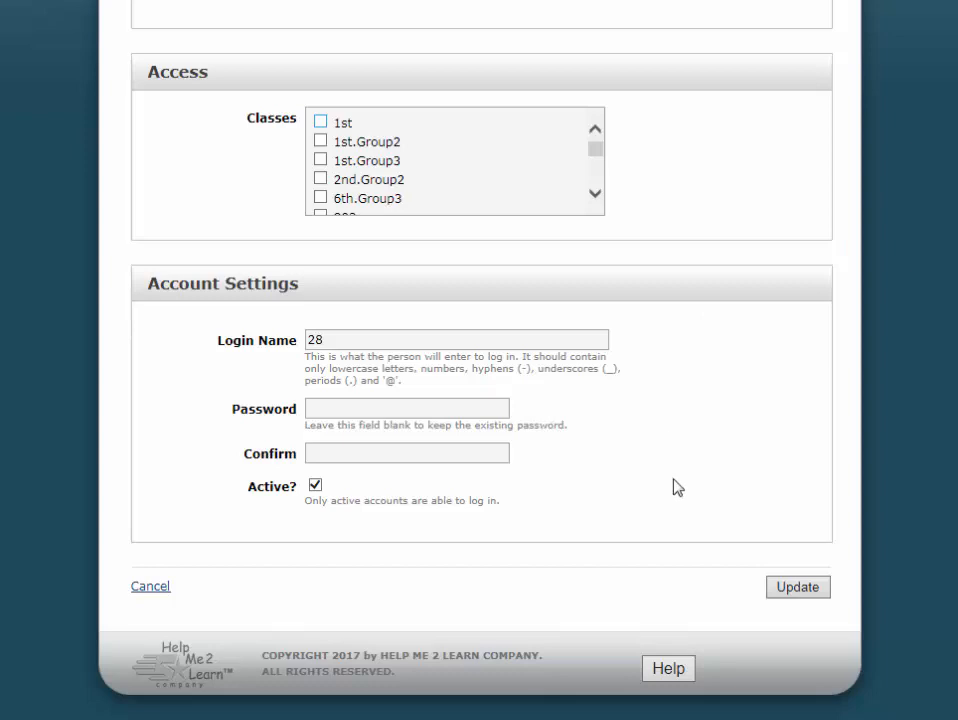
{"action": "left_click", "coordinate": [315, 488]}
{"action": "left_click", "coordinate": [795, 590]}
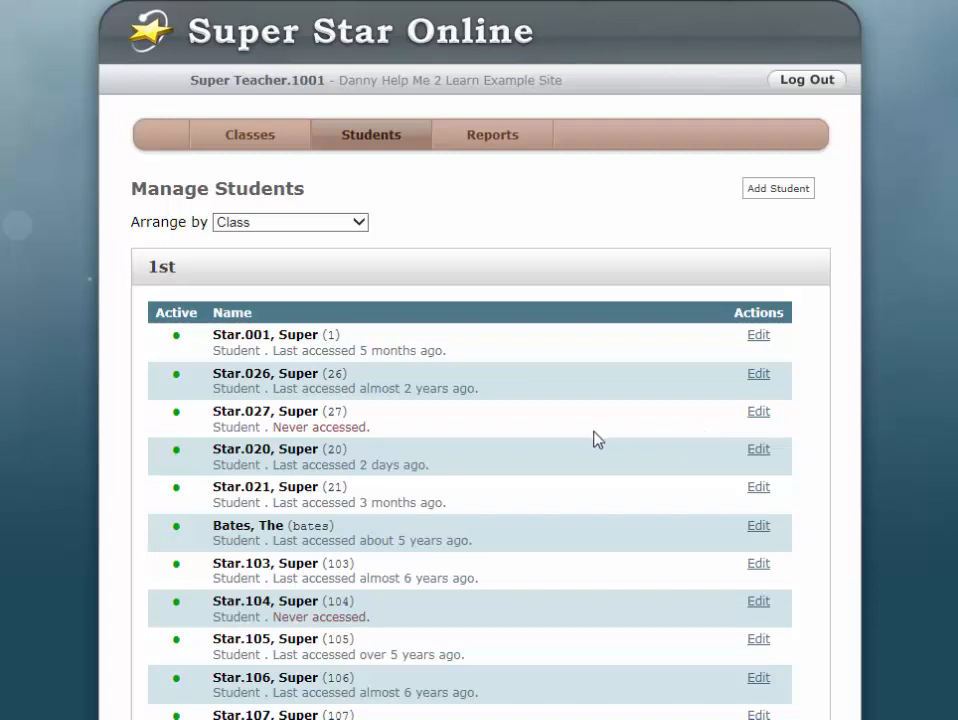
Edit Star.027 and replace its login name 27 with 'a'.
{"action": "left_click", "coordinate": [759, 418]}
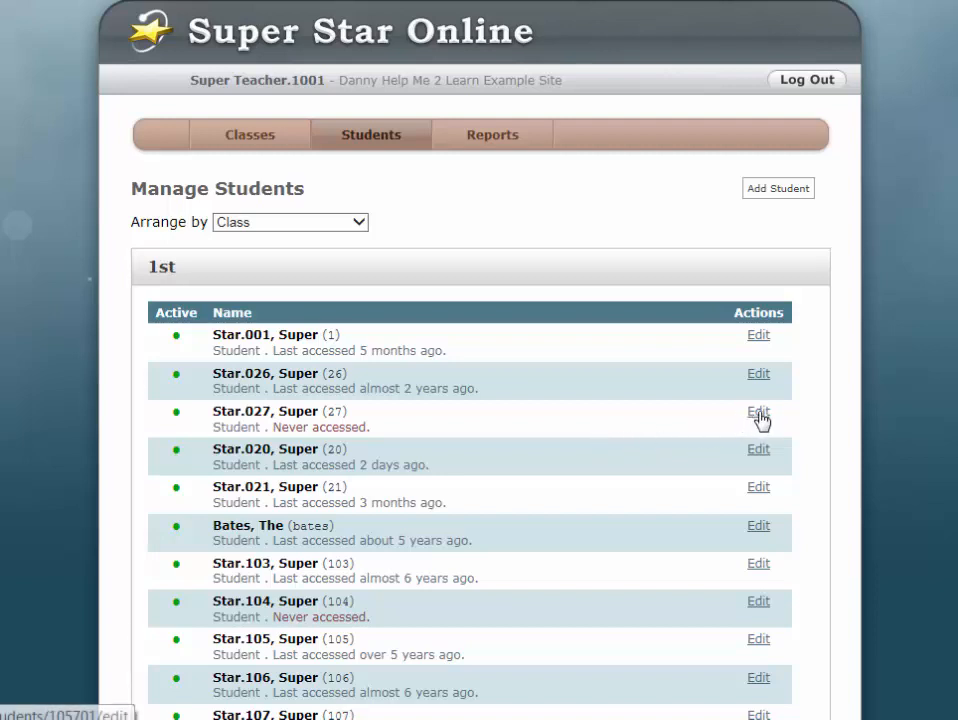
{"action": "scroll", "coordinate": [757, 422], "scroll_direction": "down", "scroll_amount": 1}
{"action": "scroll", "coordinate": [757, 422], "scroll_direction": "down", "scroll_amount": 2}
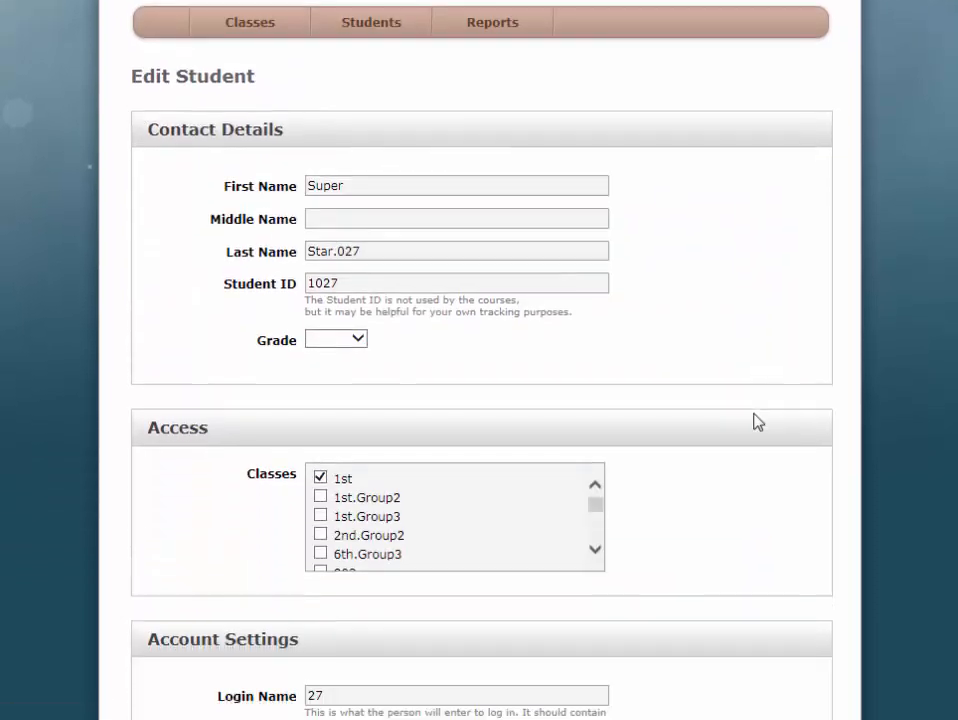
{"action": "scroll", "coordinate": [757, 422], "scroll_direction": "up", "scroll_amount": 2}
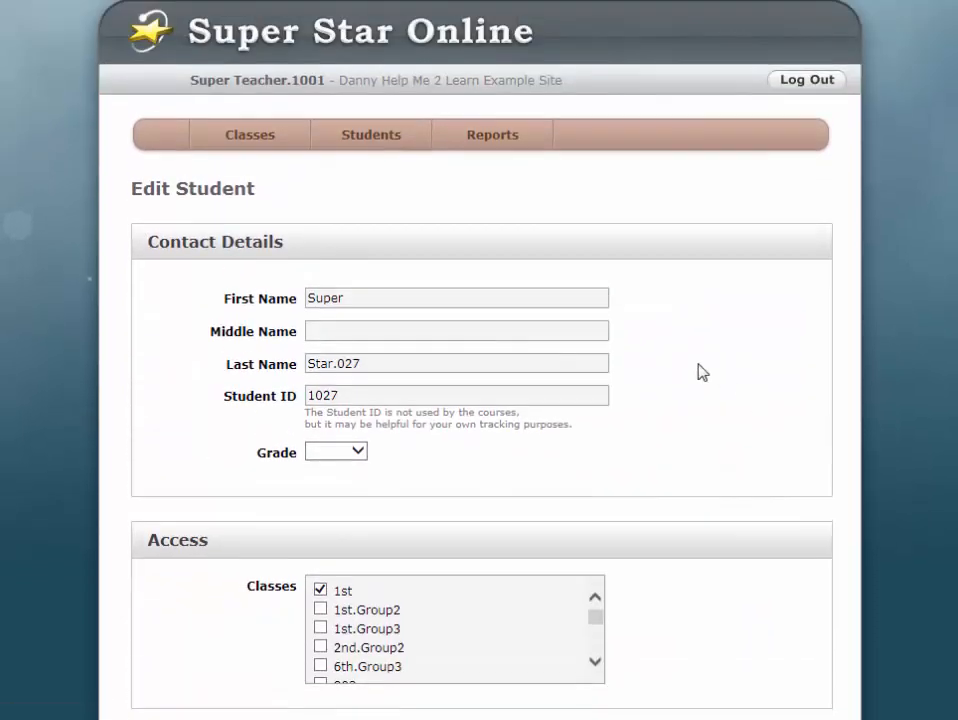
{"action": "scroll", "coordinate": [668, 380], "scroll_direction": "down", "scroll_amount": 1}
{"action": "scroll", "coordinate": [668, 384], "scroll_direction": "down", "scroll_amount": 5}
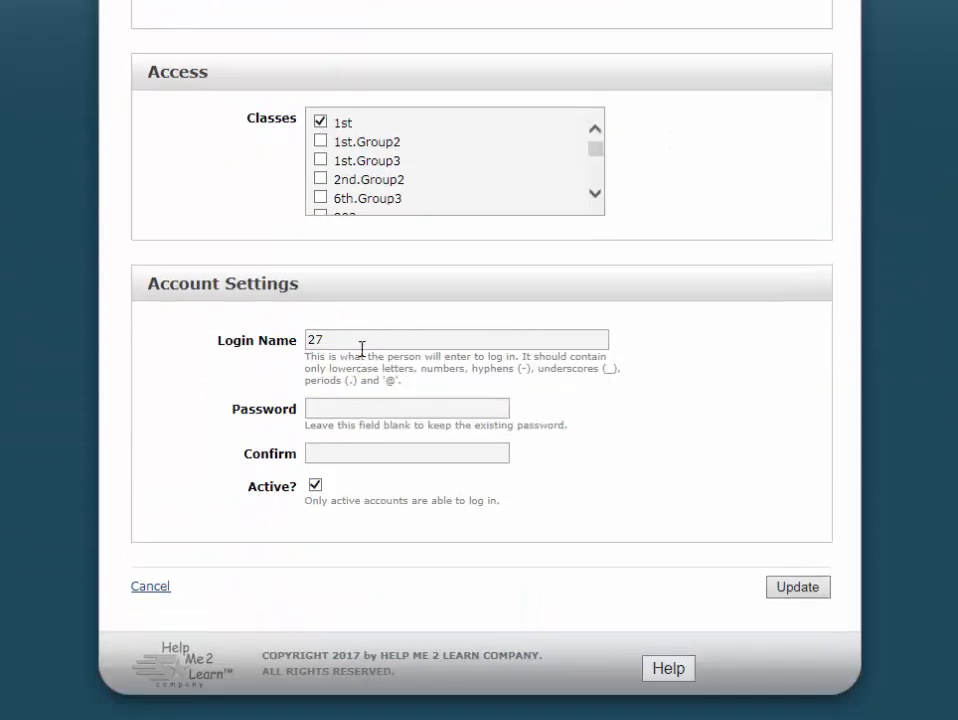
{"action": "left_click_drag", "start_coordinate": [369, 341], "coordinate": [260, 343]}
{"action": "type", "text": "a"}
{"action": "left_click", "coordinate": [415, 408]}
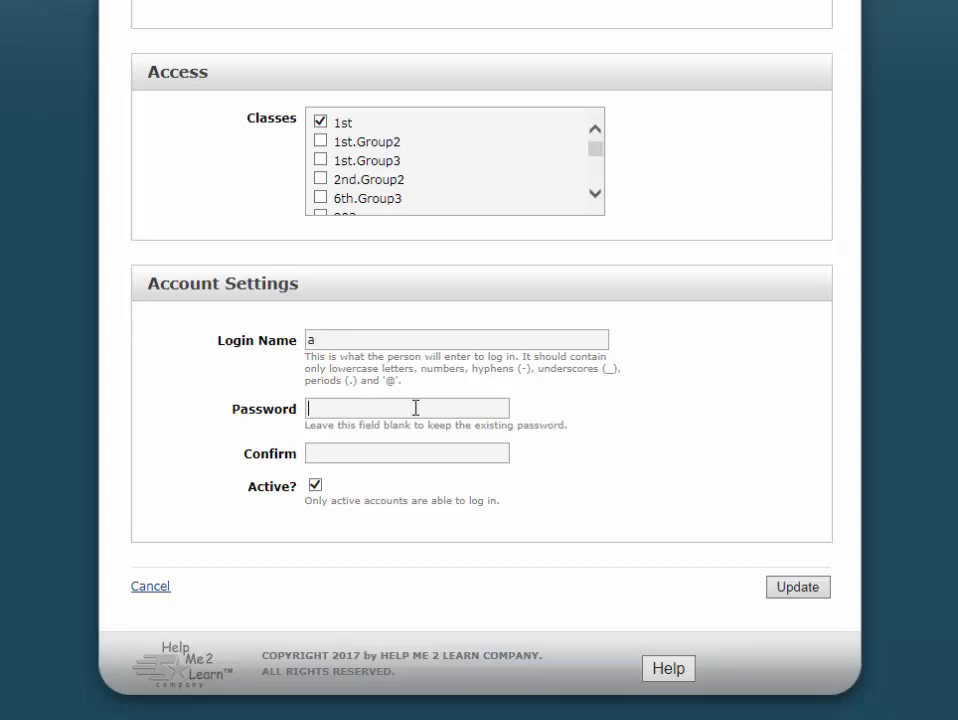
{"action": "left_click", "coordinate": [469, 342]}
{"action": "left_click_drag", "start_coordinate": [404, 387], "coordinate": [309, 366]}
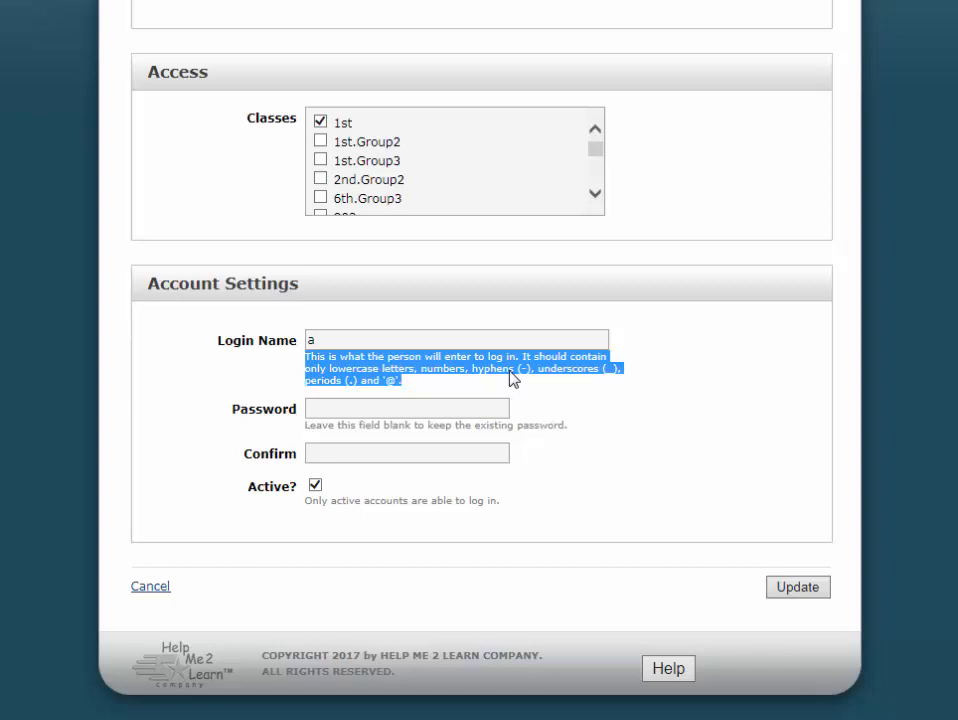
{"action": "left_click", "coordinate": [420, 343]}
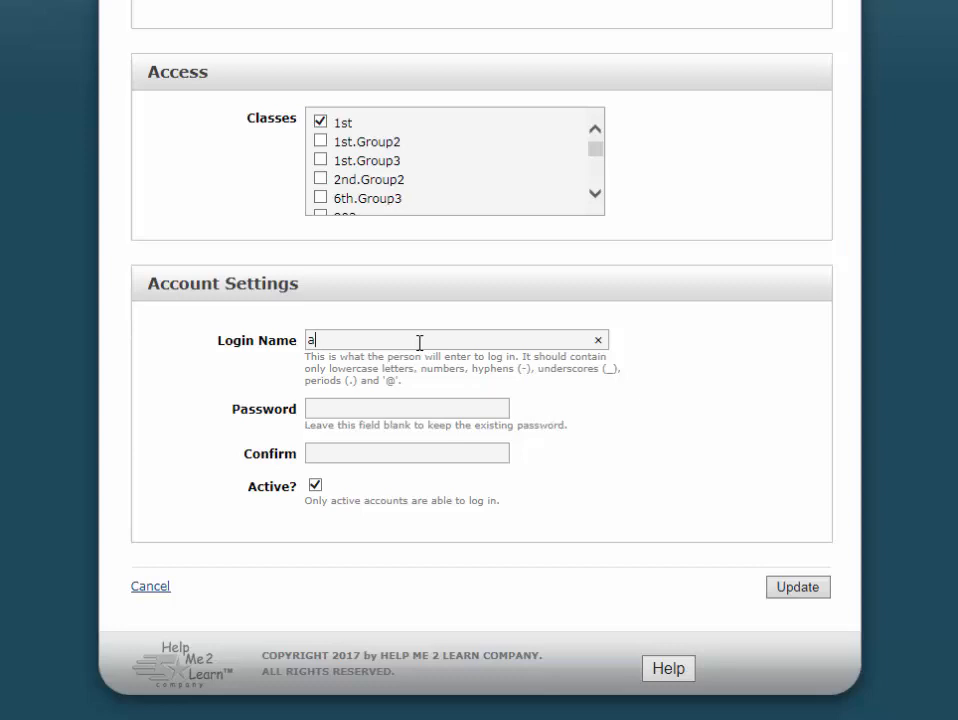
Enter and confirm a new password for Star.027, then save with Update.
{"action": "left_click", "coordinate": [445, 407]}
{"action": "type", "text": "aa"}
{"action": "left_click", "coordinate": [419, 450]}
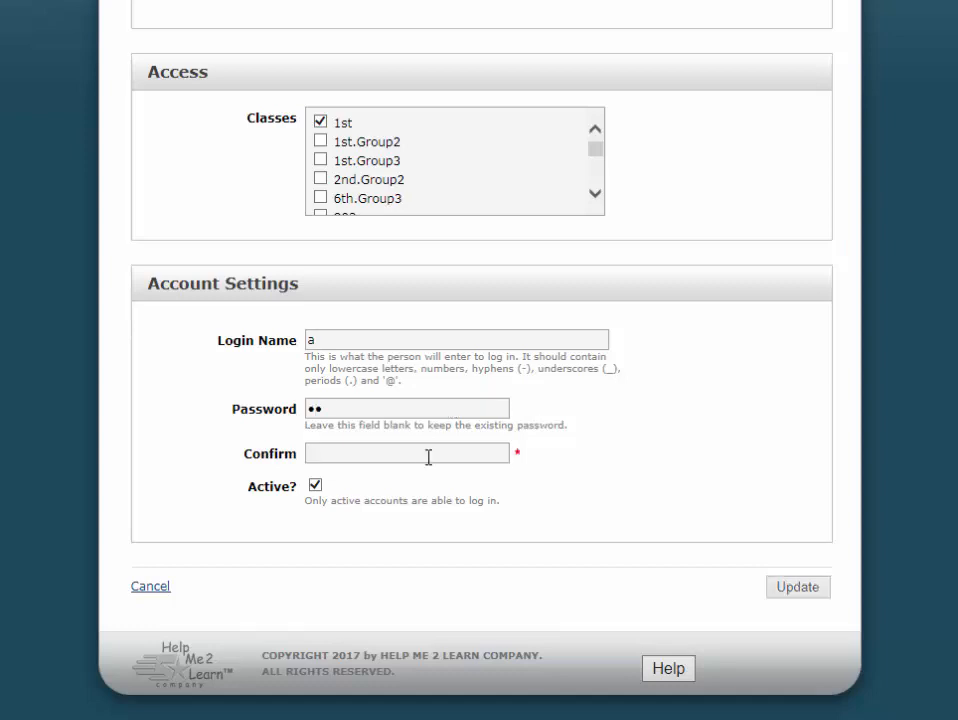
{"action": "type", "text": "aa"}
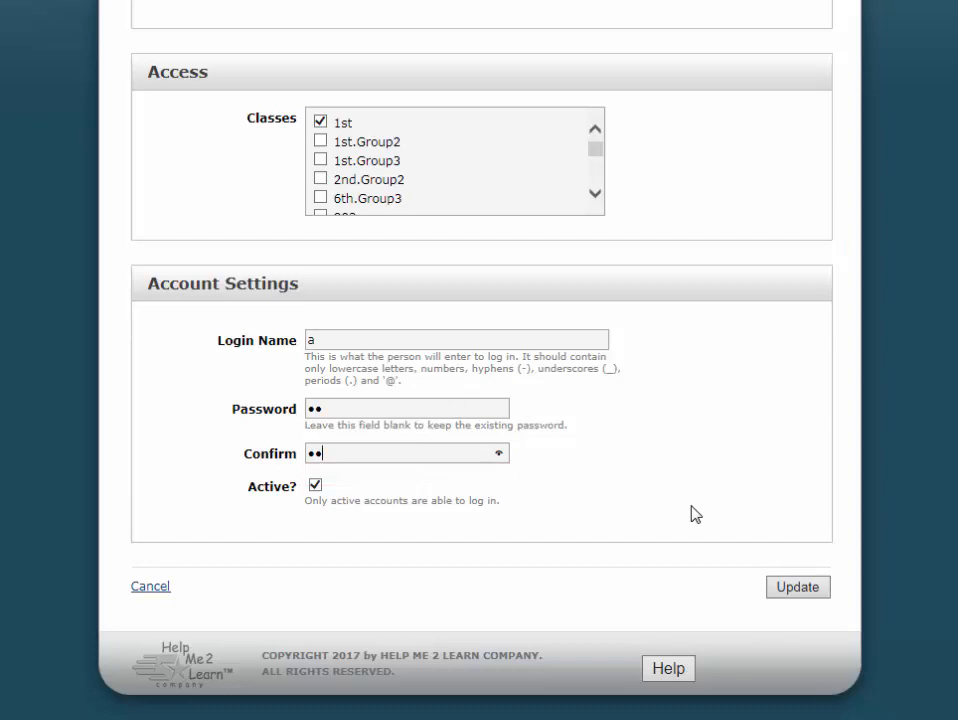
{"action": "left_click", "coordinate": [803, 594]}
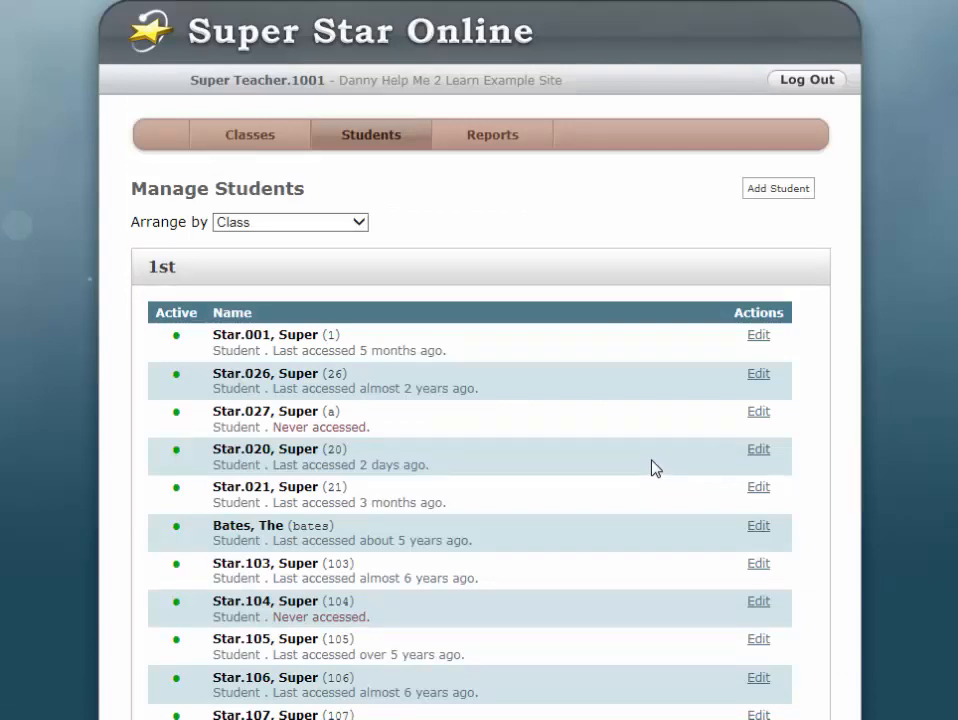
{"action": "scroll", "coordinate": [651, 467], "scroll_direction": "down", "scroll_amount": 3}
{"action": "scroll", "coordinate": [651, 467], "scroll_direction": "up", "scroll_amount": 1}
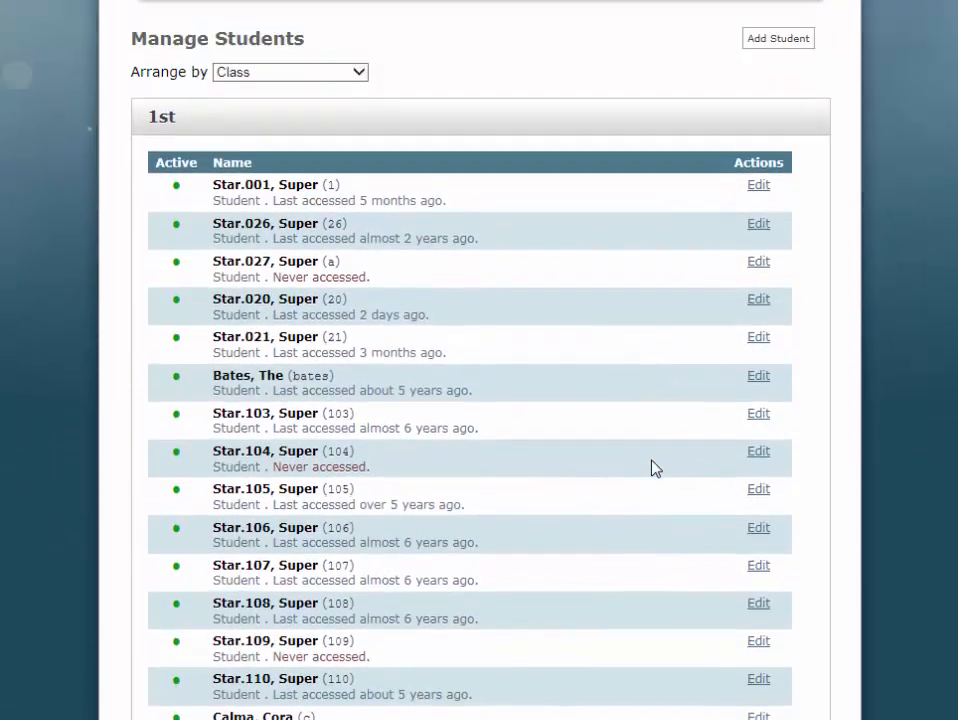
{"action": "scroll", "coordinate": [651, 467], "scroll_direction": "up", "scroll_amount": 2}
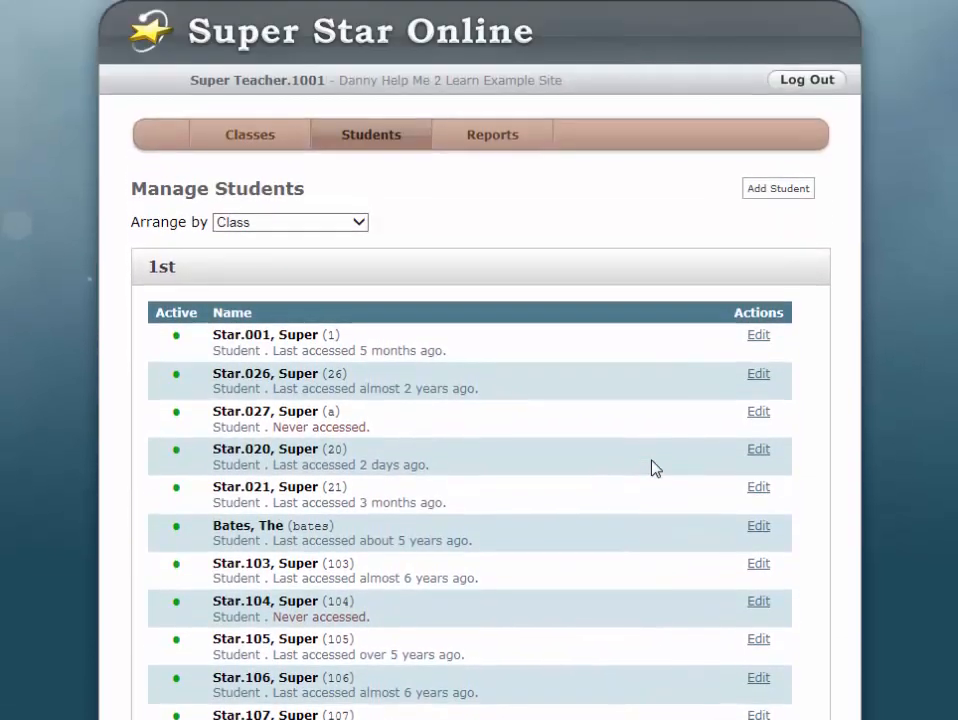